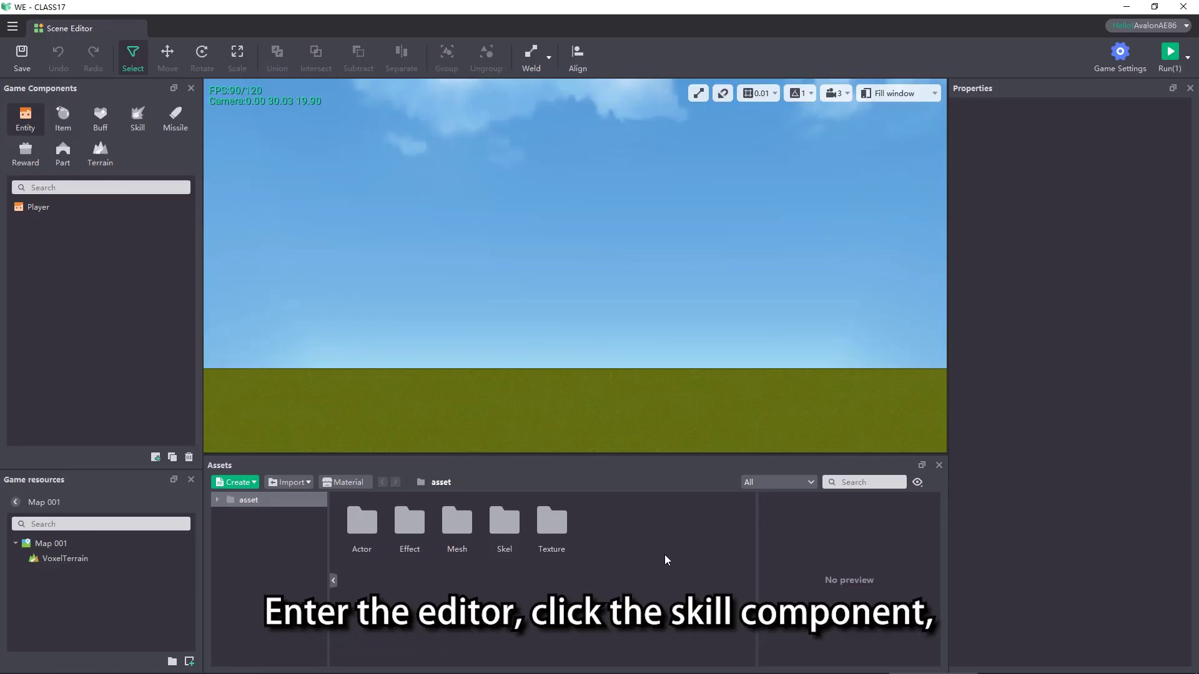
- Create a basic skill named SKILL and set its skill type to Basic
left_click(139, 119)
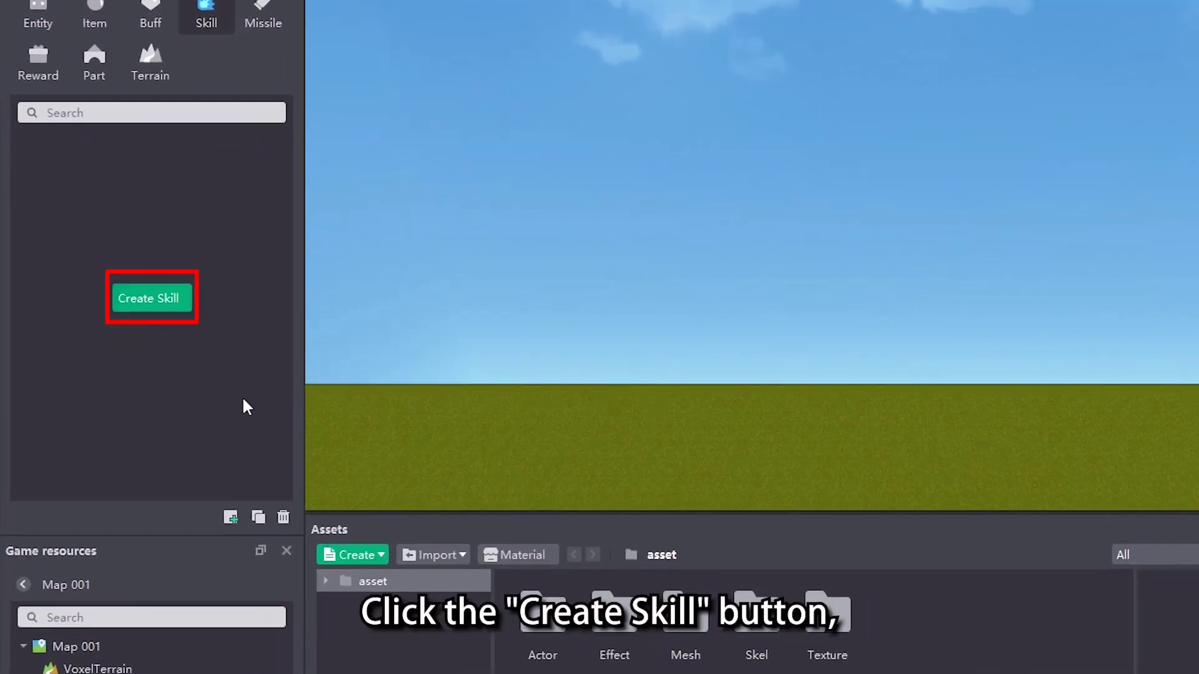
left_click(165, 302)
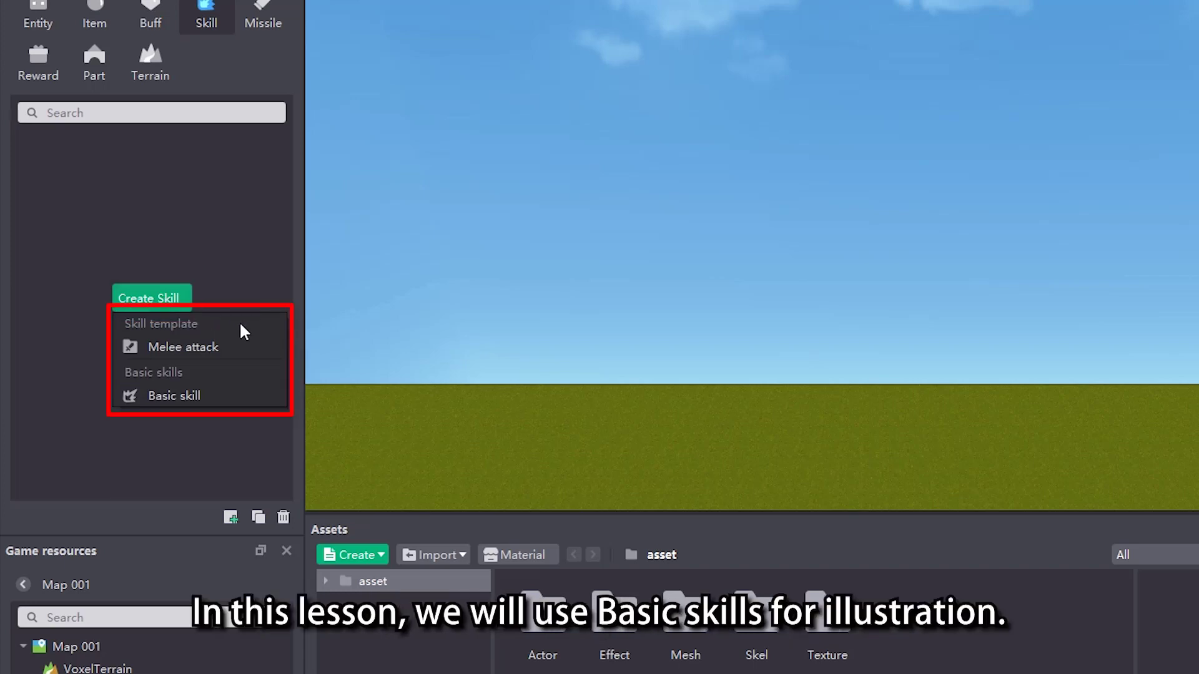
left_click(218, 396)
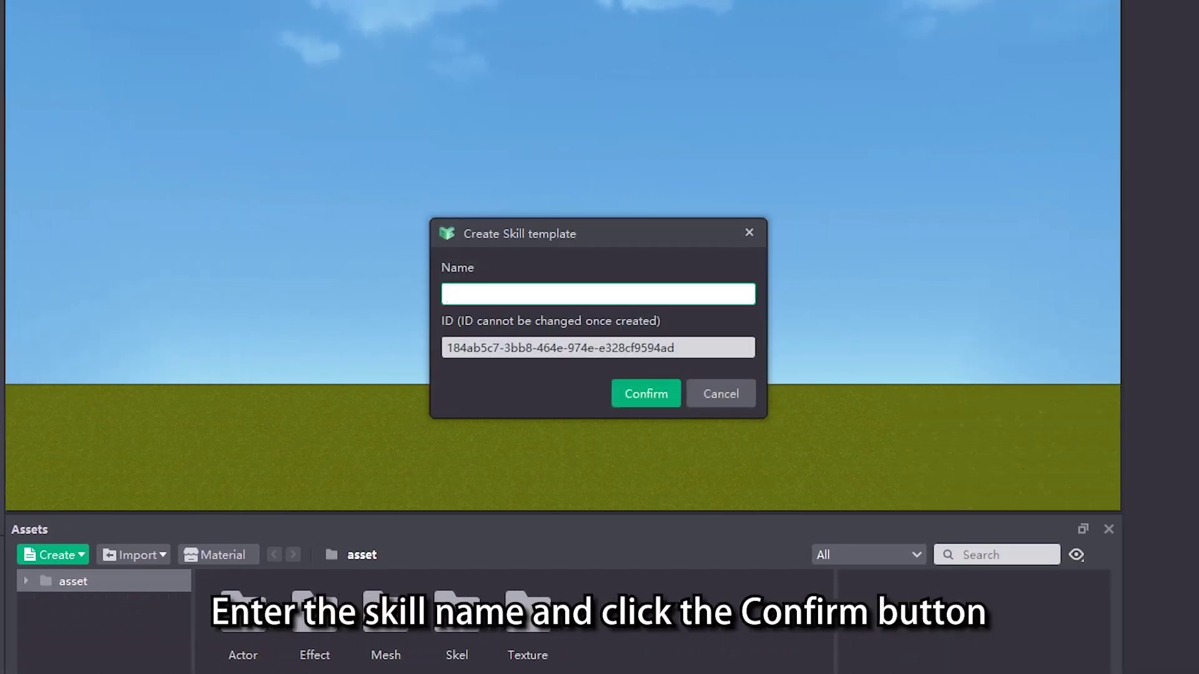
type("SKILL")
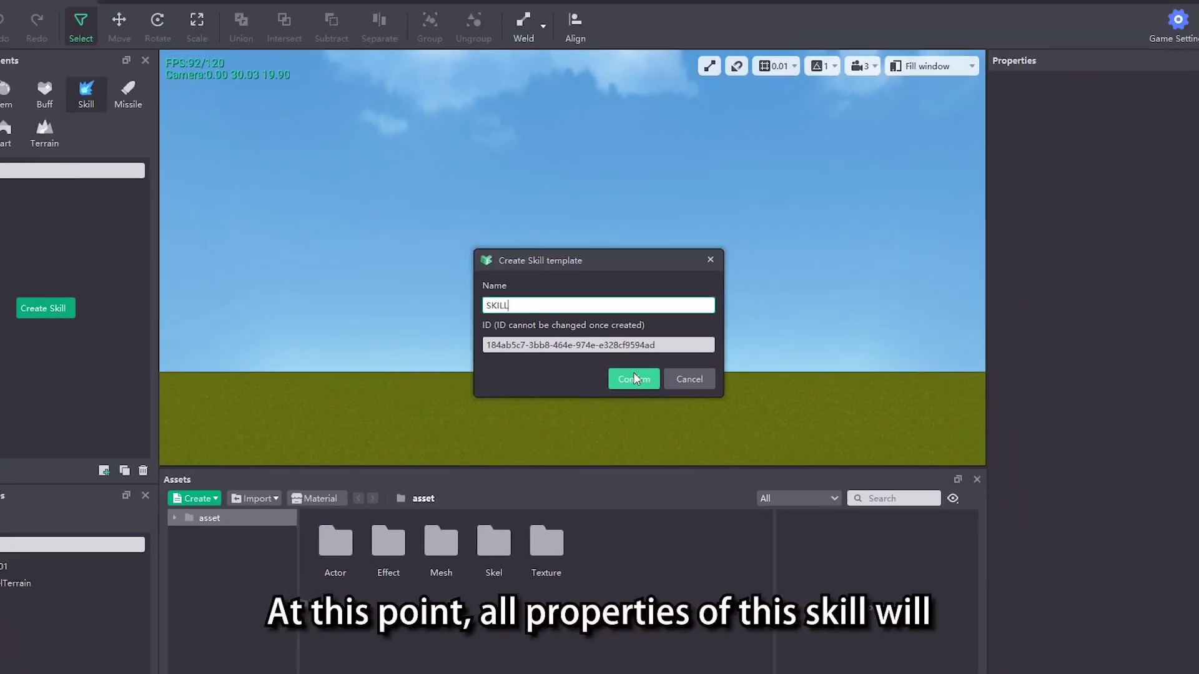
left_click(646, 394)
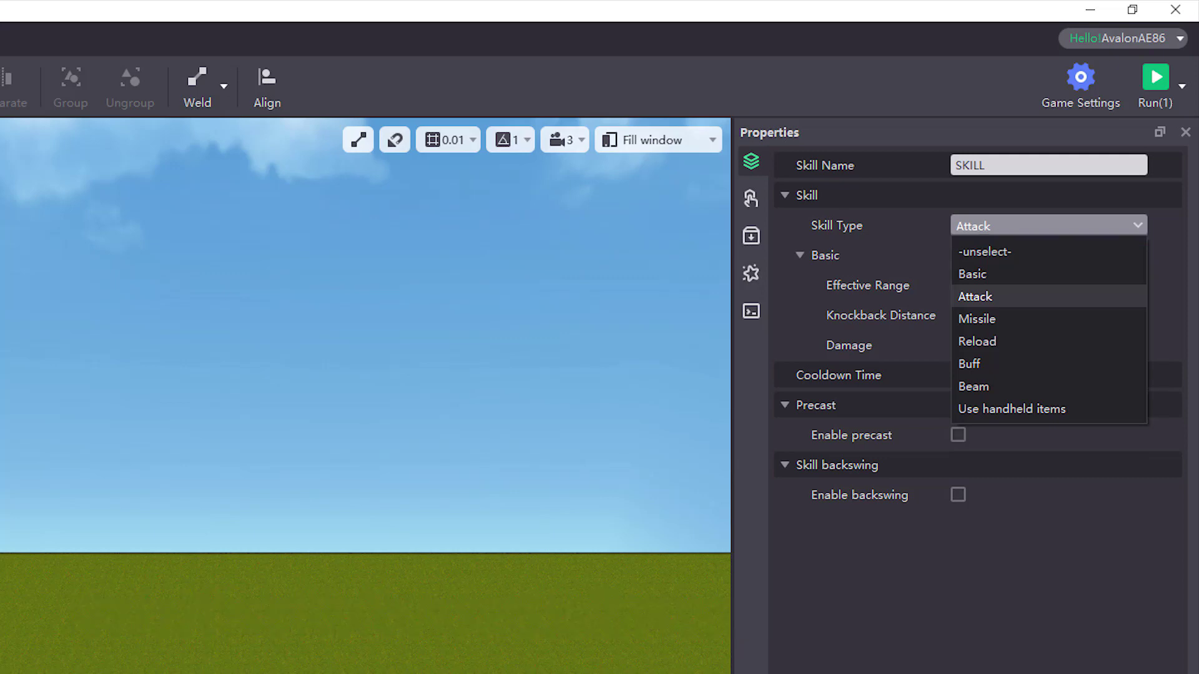
left_click(1057, 273)
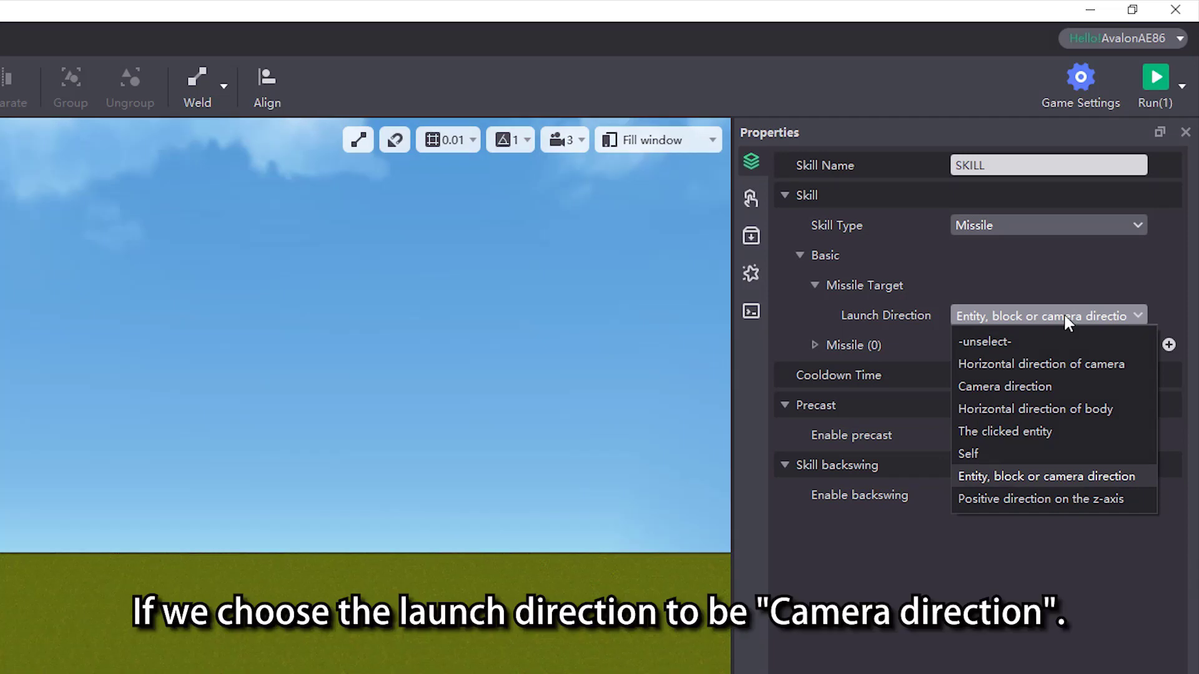
- Try Camera direction as the missile skill's launch direction and change it to Self
left_click(1036, 384)
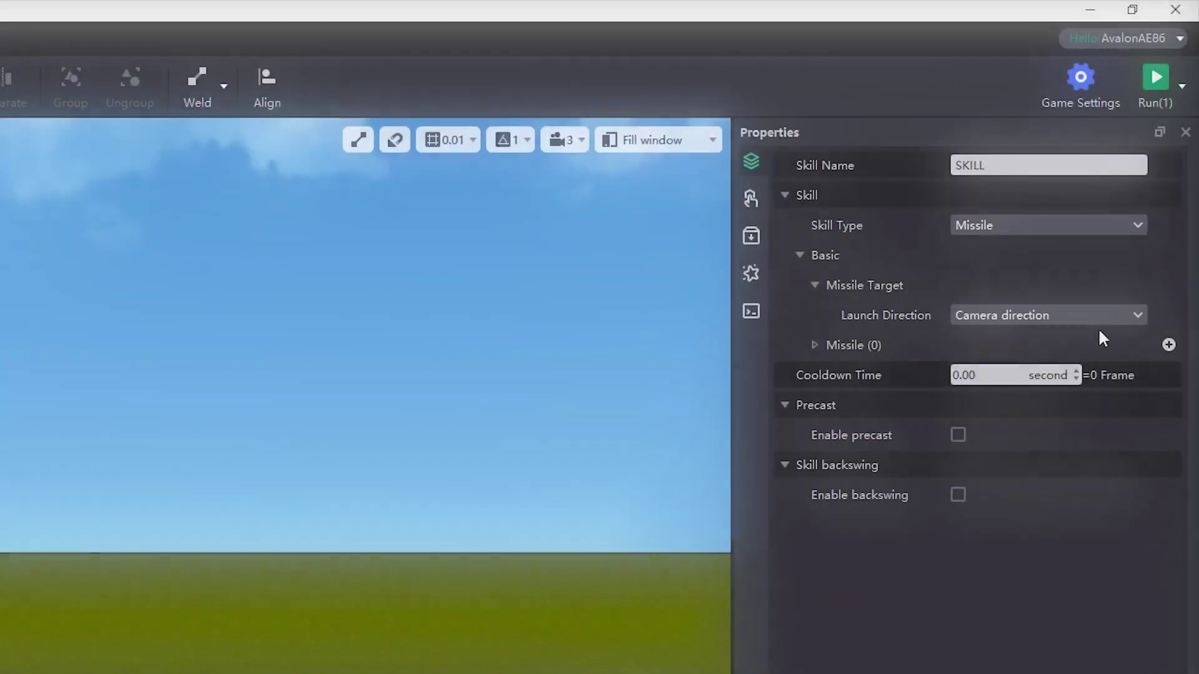
left_click(1098, 315)
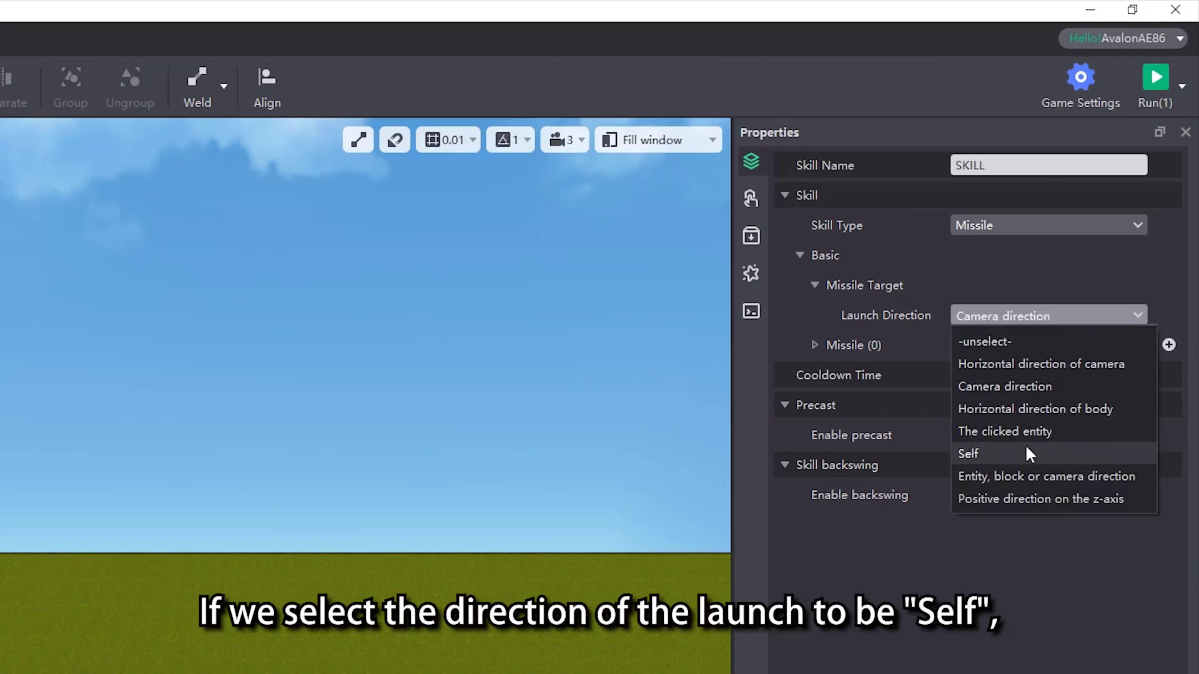
left_click(1026, 448)
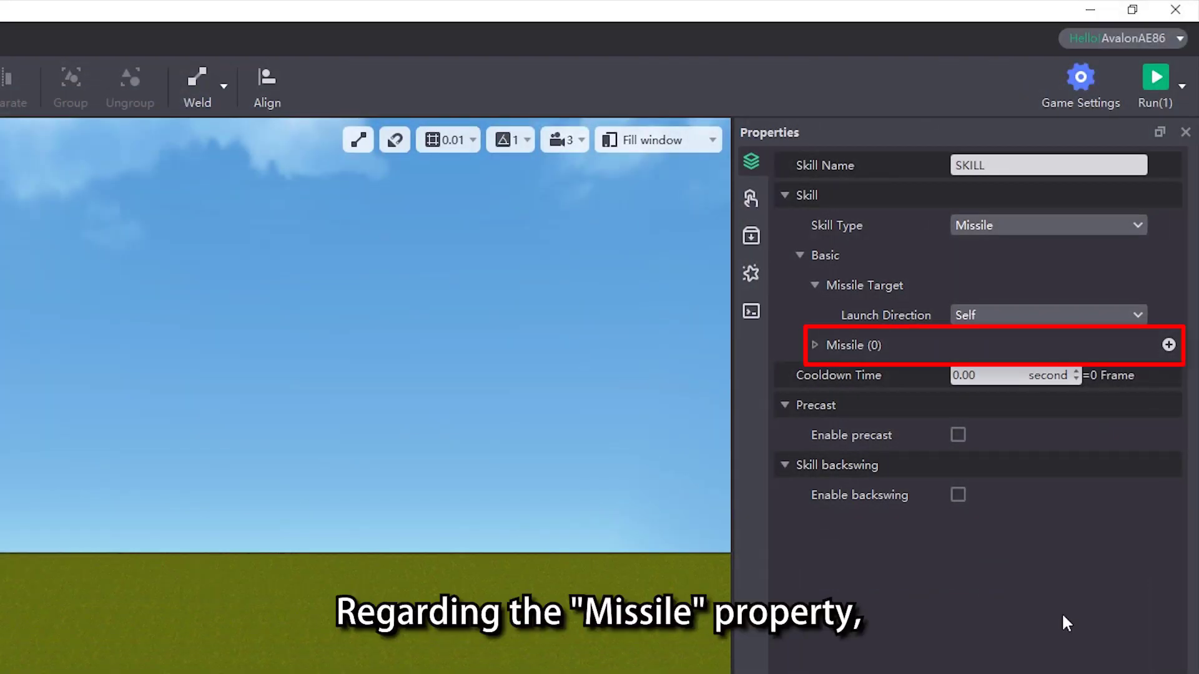
- Add a missile setting entry to the skill, assign the Flame bomb missile to it, and save the project
left_click(1168, 345)
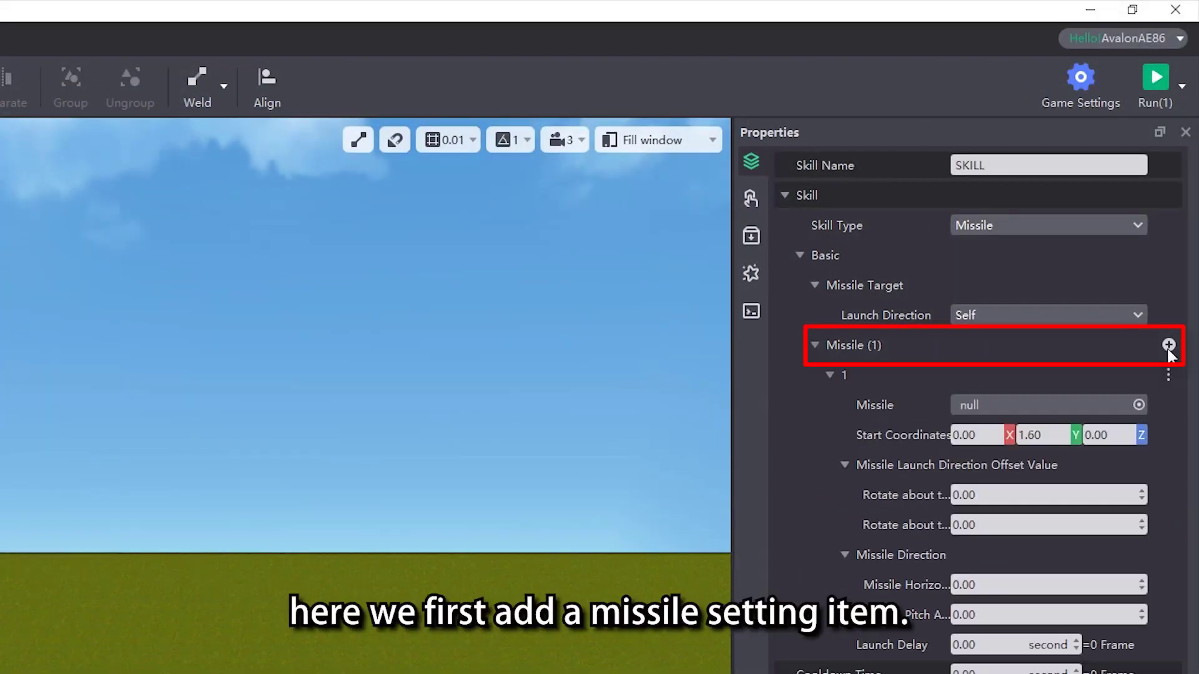
left_click_drag(733, 470, 569, 484)
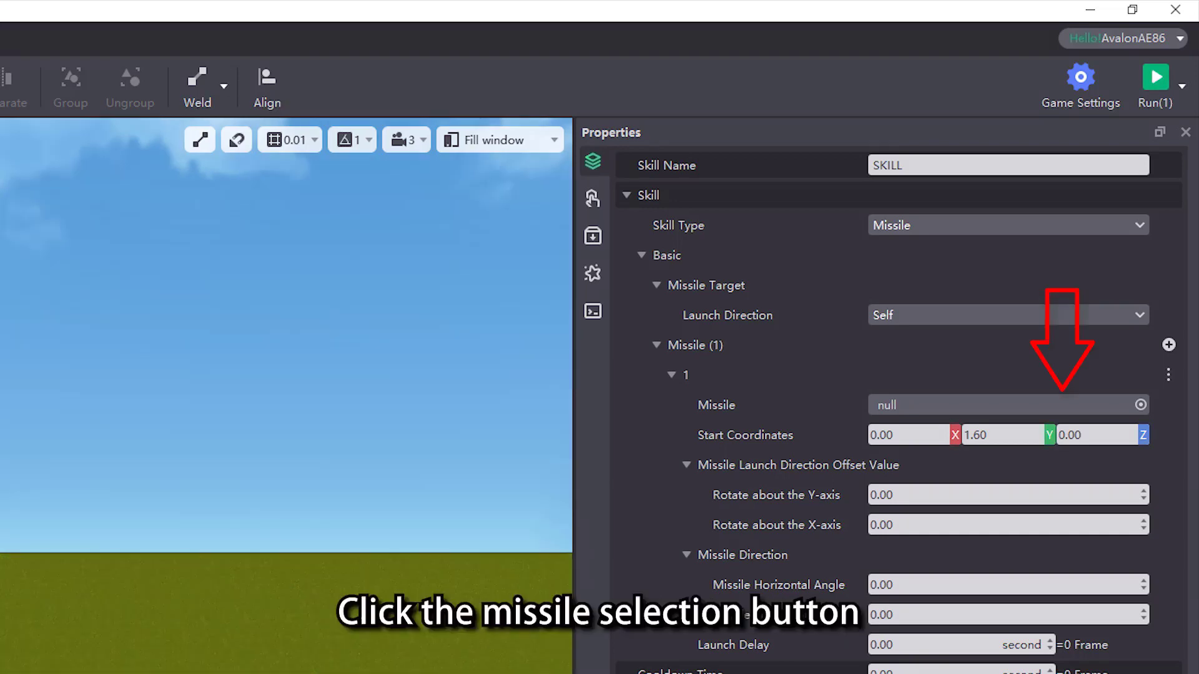
left_click(933, 407)
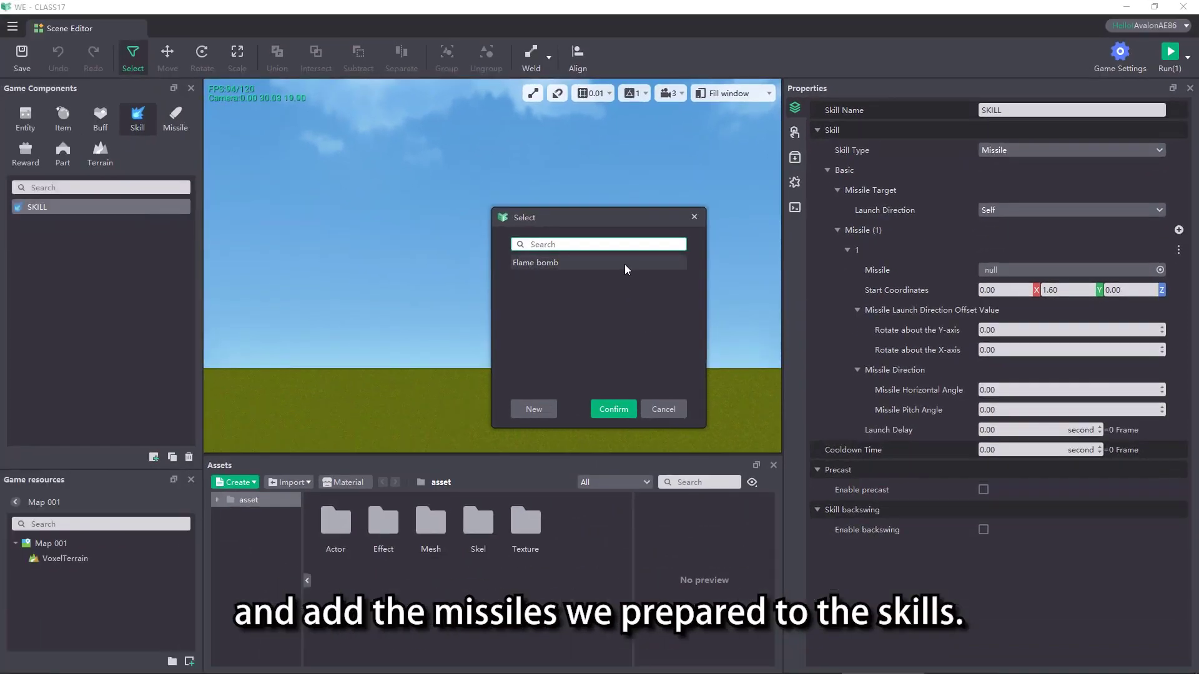
left_click(624, 264)
left_click(594, 413)
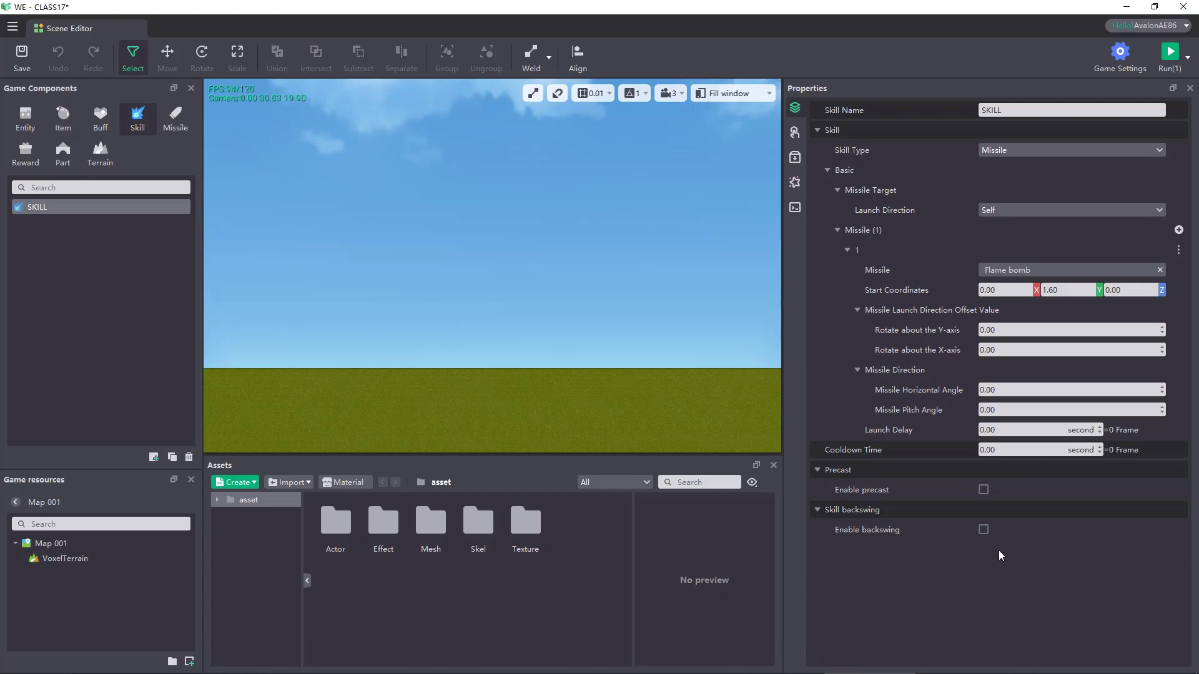
key("ctrl+s")
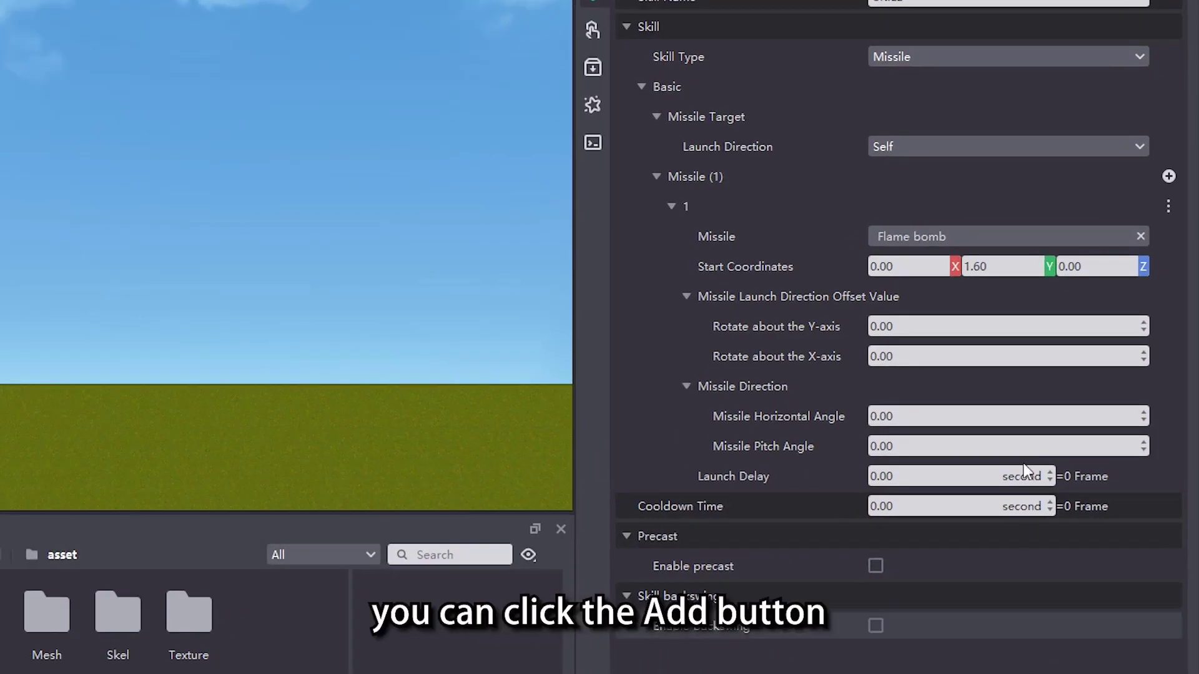
- Add two more missile setting entries to the skill
left_click(1168, 177)
left_click(1169, 177)
scroll(1167, 184, "down", 5)
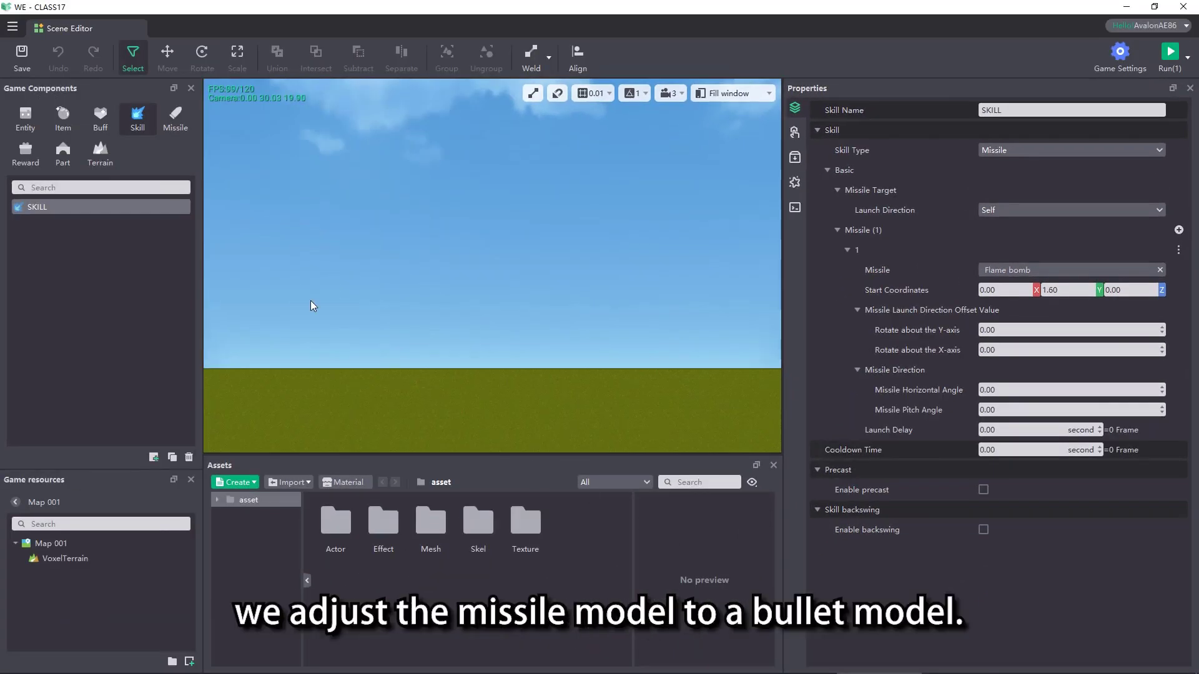
- Replace the Flame bomb missile's model with bullet_mortar.mesh from the Mesh > Cartoon Bullet asset folder
left_click(175, 126)
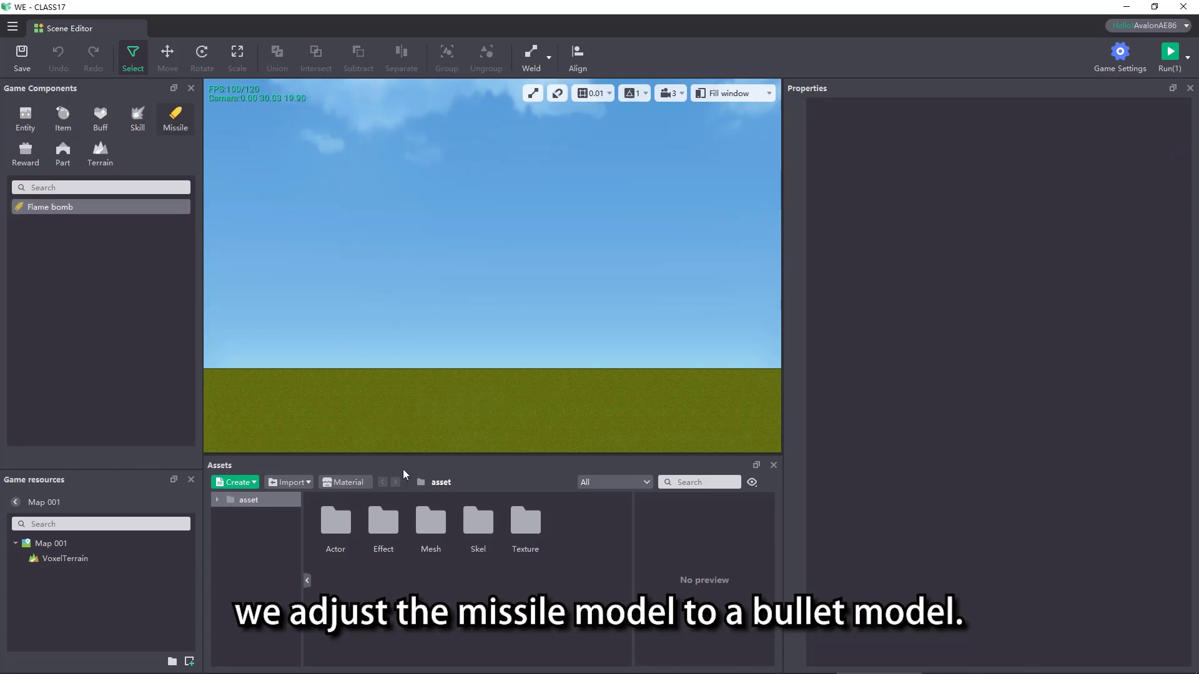
double_click(429, 533)
double_click(429, 534)
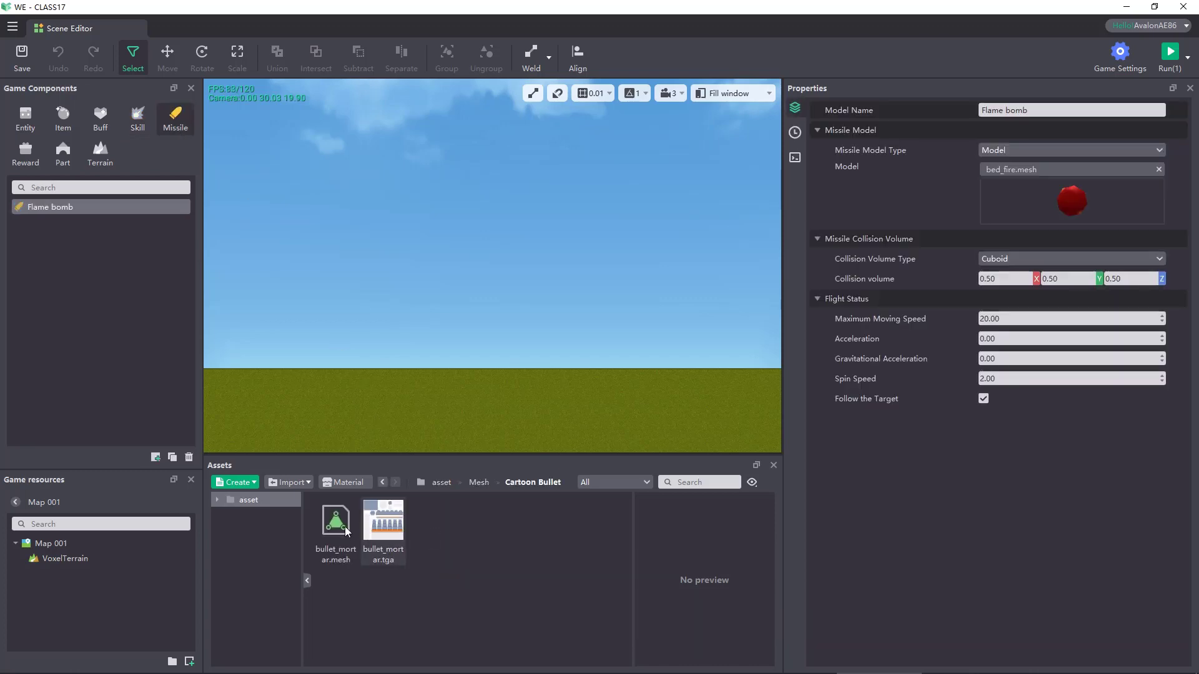
left_click_drag(336, 525, 1016, 198)
left_click_drag(1016, 198, 1016, 199)
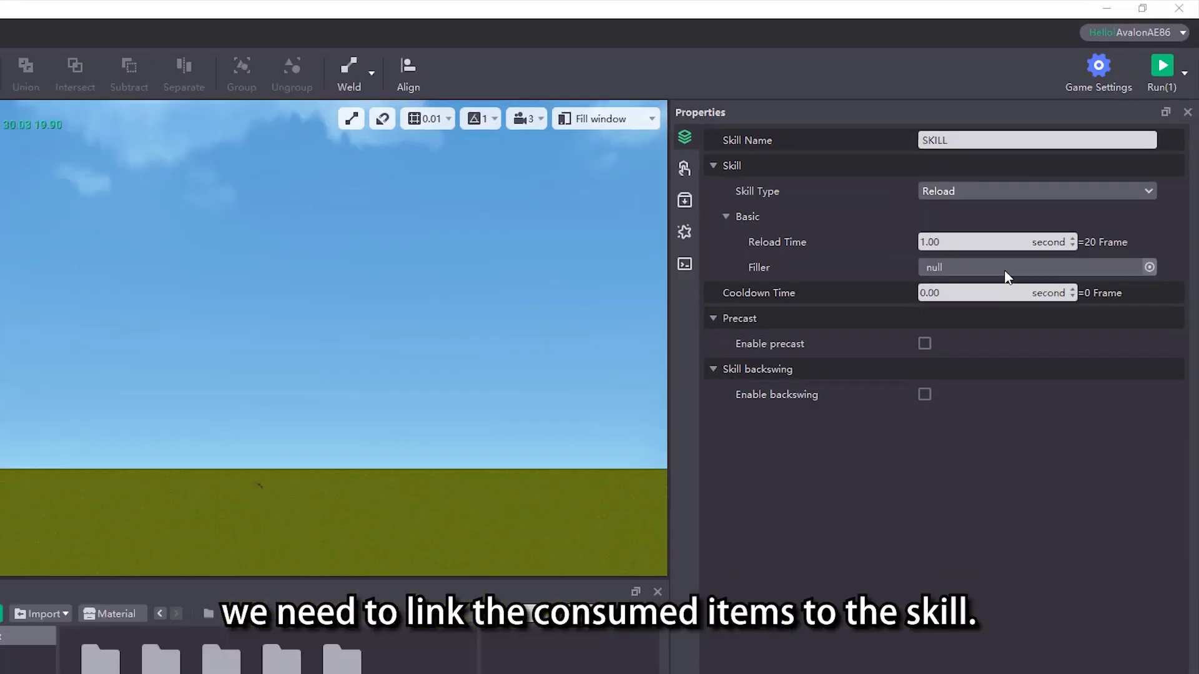
- Set the reload skill's filler to the Flame bomb tool item
left_click(971, 319)
left_click(559, 296)
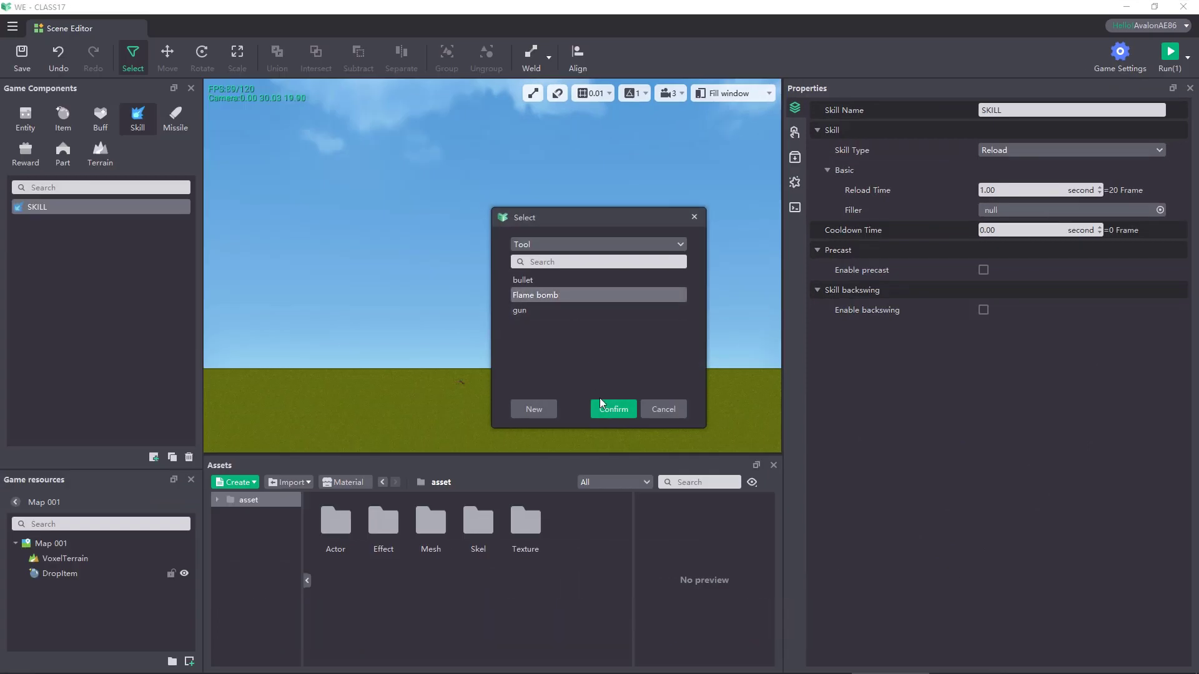
left_click(606, 409)
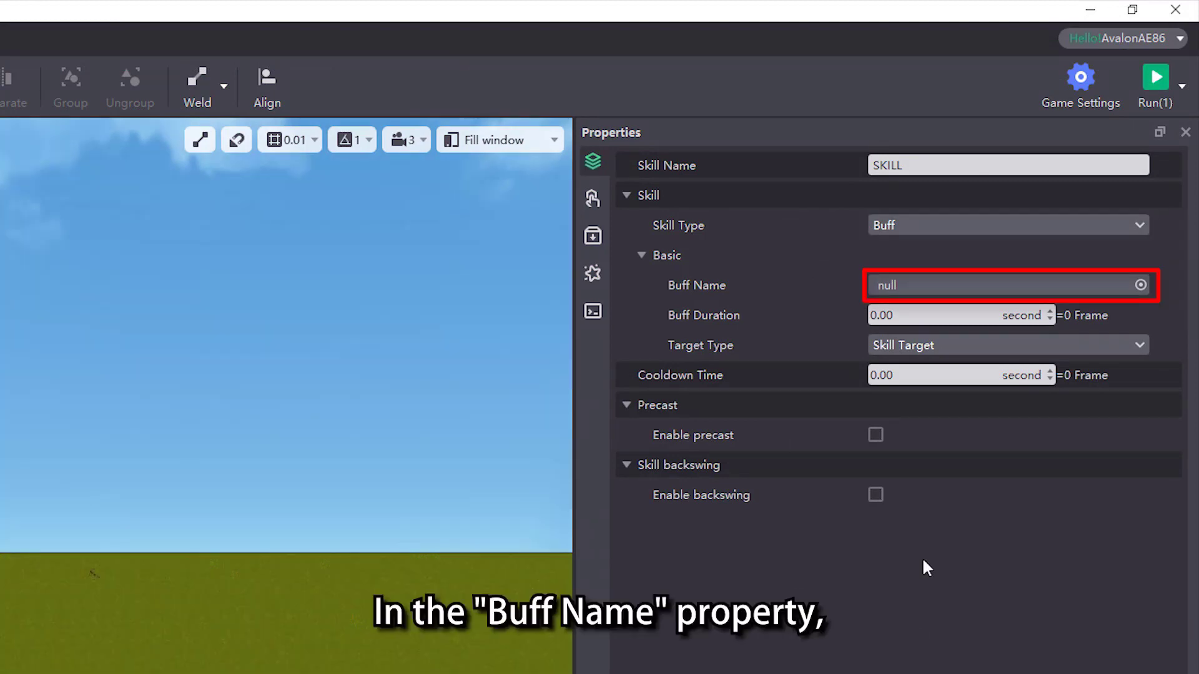
- Assign the treat buff to the buff skill and open its target type options
left_click(921, 285)
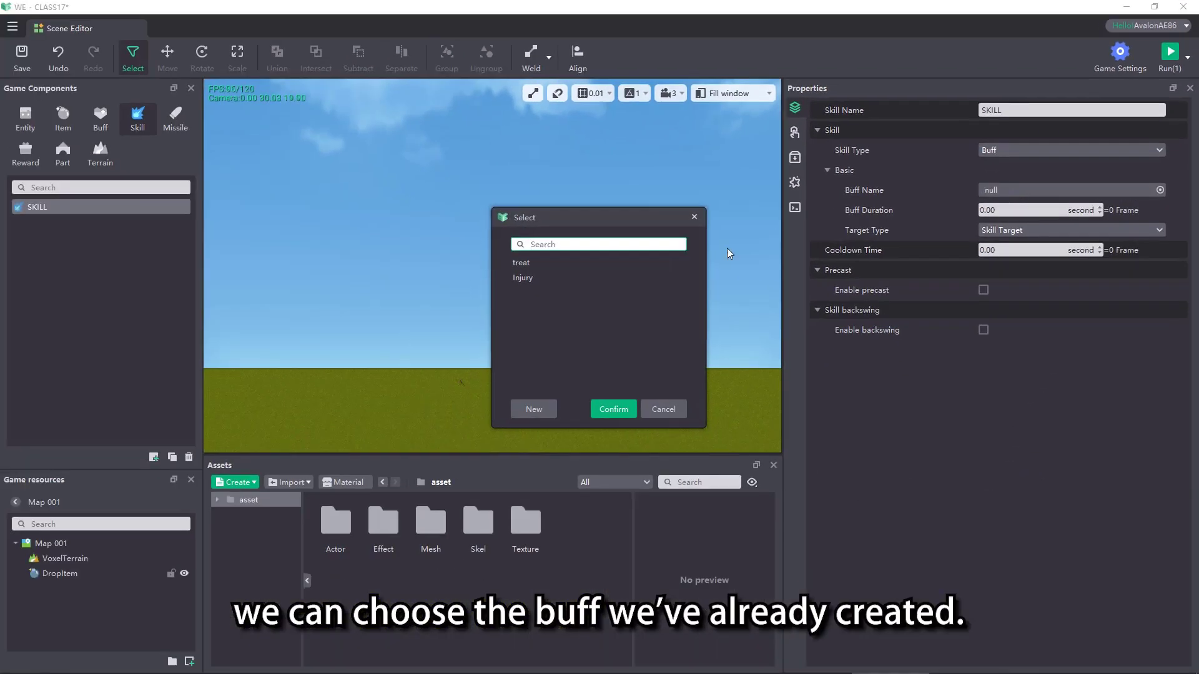
left_click(579, 261)
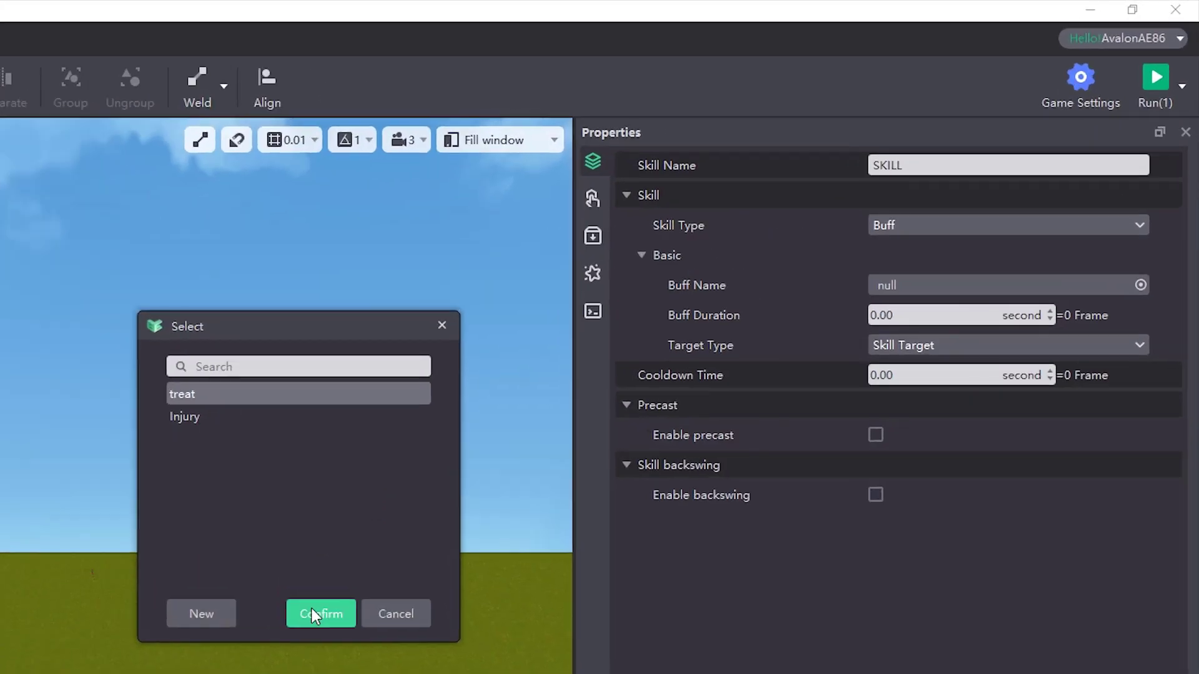
left_click(311, 609)
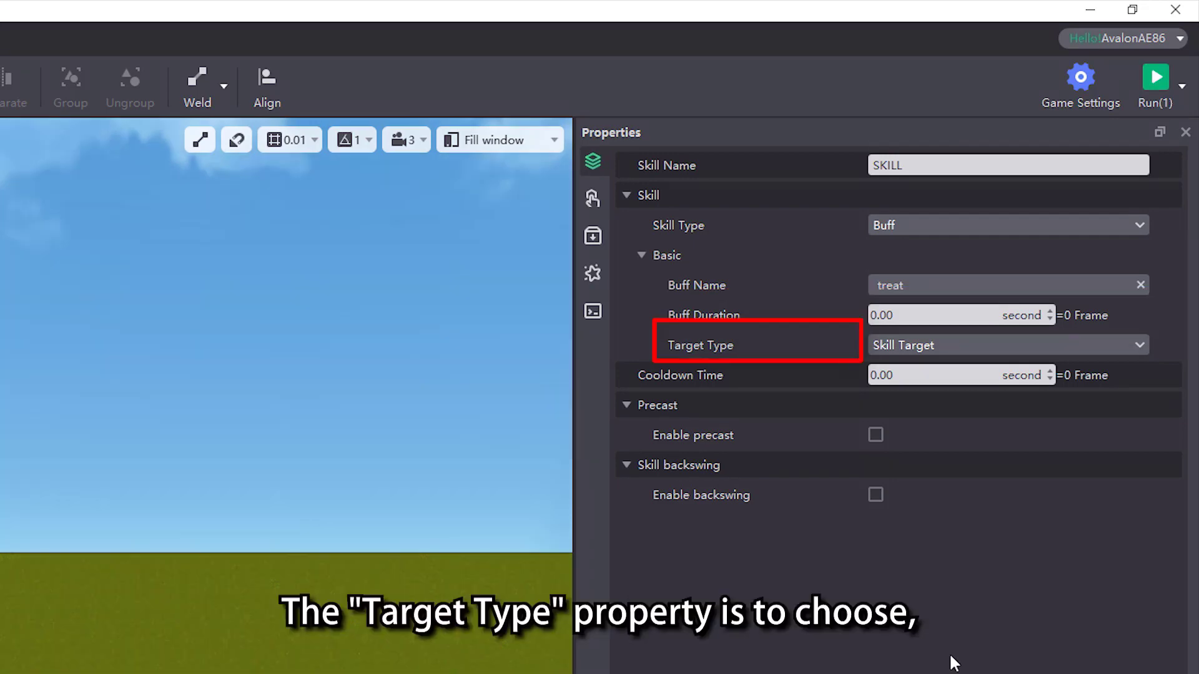
left_click(1074, 341)
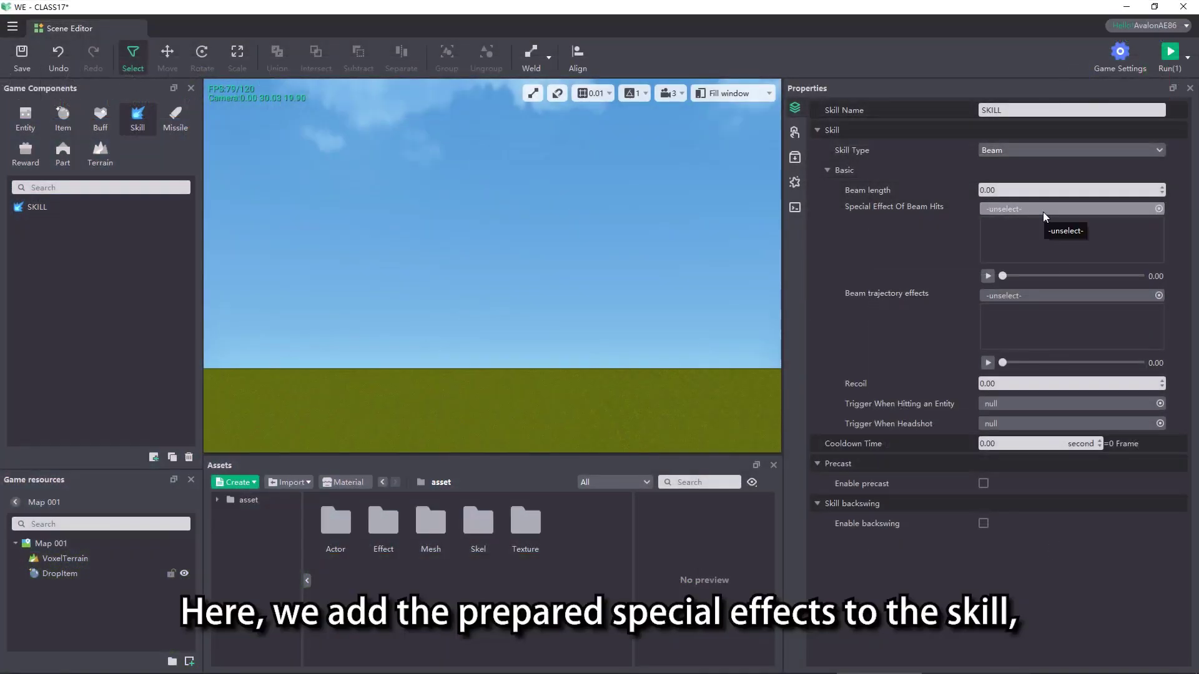
- Set the beam skill's hit special effect to BOOM.effect from the Effect folder
left_click(1043, 213)
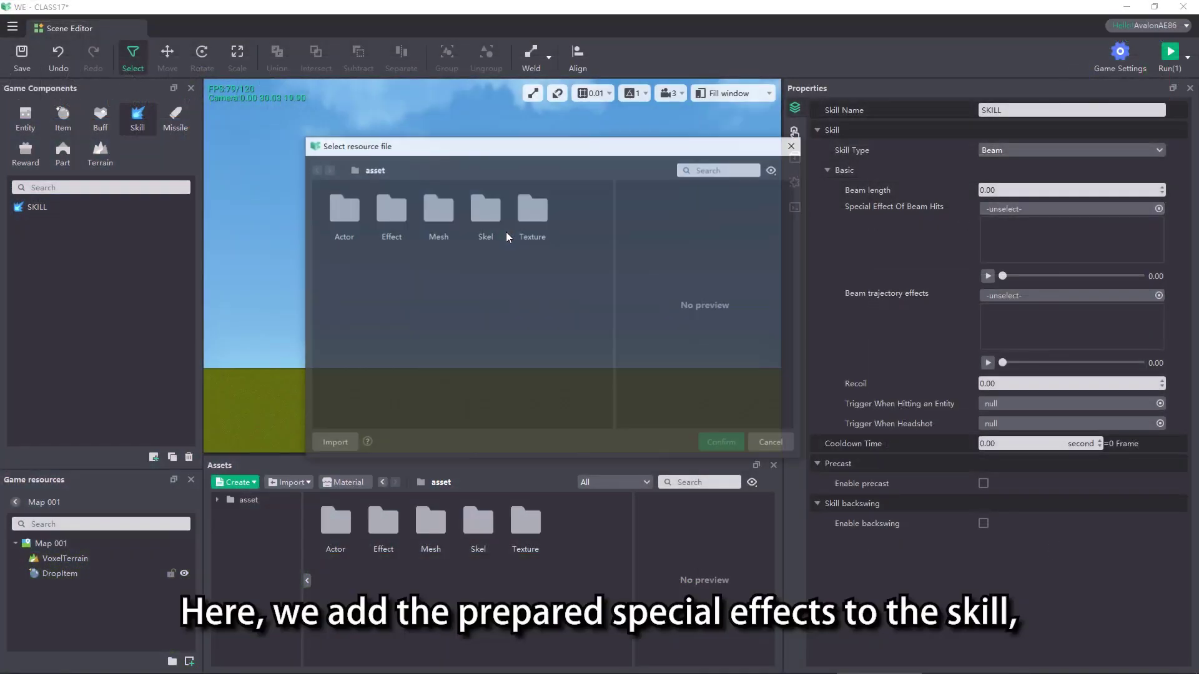
double_click(389, 234)
left_click(437, 213)
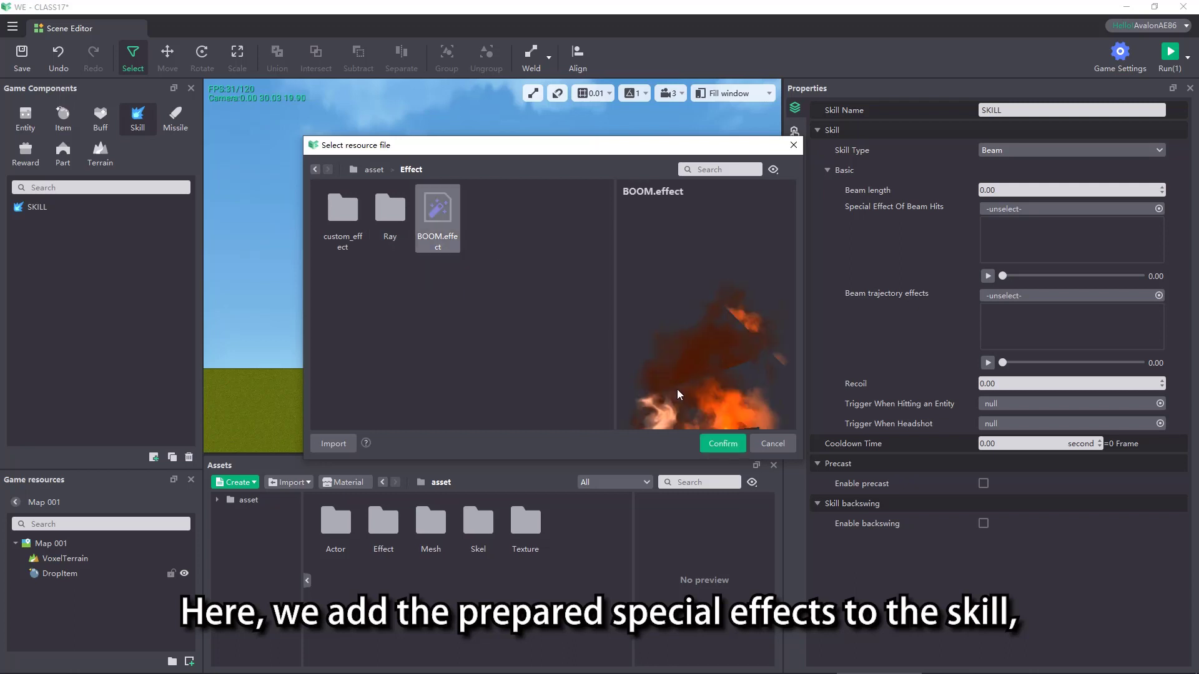
left_click(722, 443)
- Set the beam trajectory effect to ray of frost.effect from the Effect > Ray folder and cast the beam skill in the game
left_click(1011, 299)
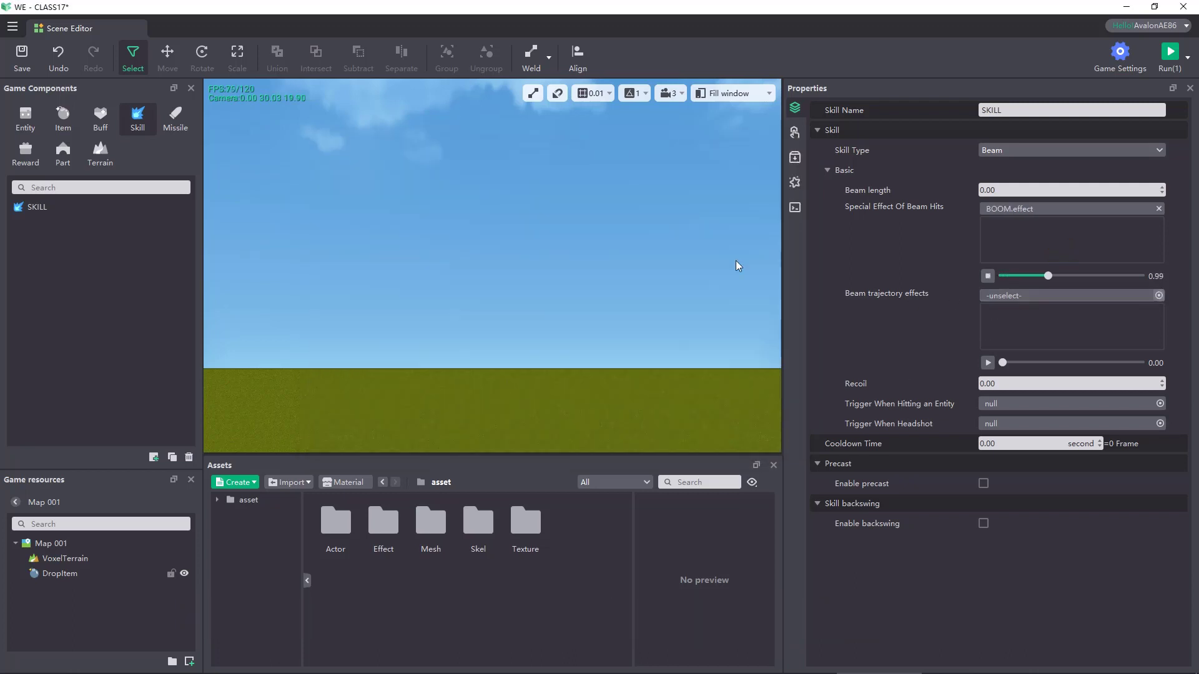
double_click(400, 206)
double_click(395, 216)
left_click(343, 210)
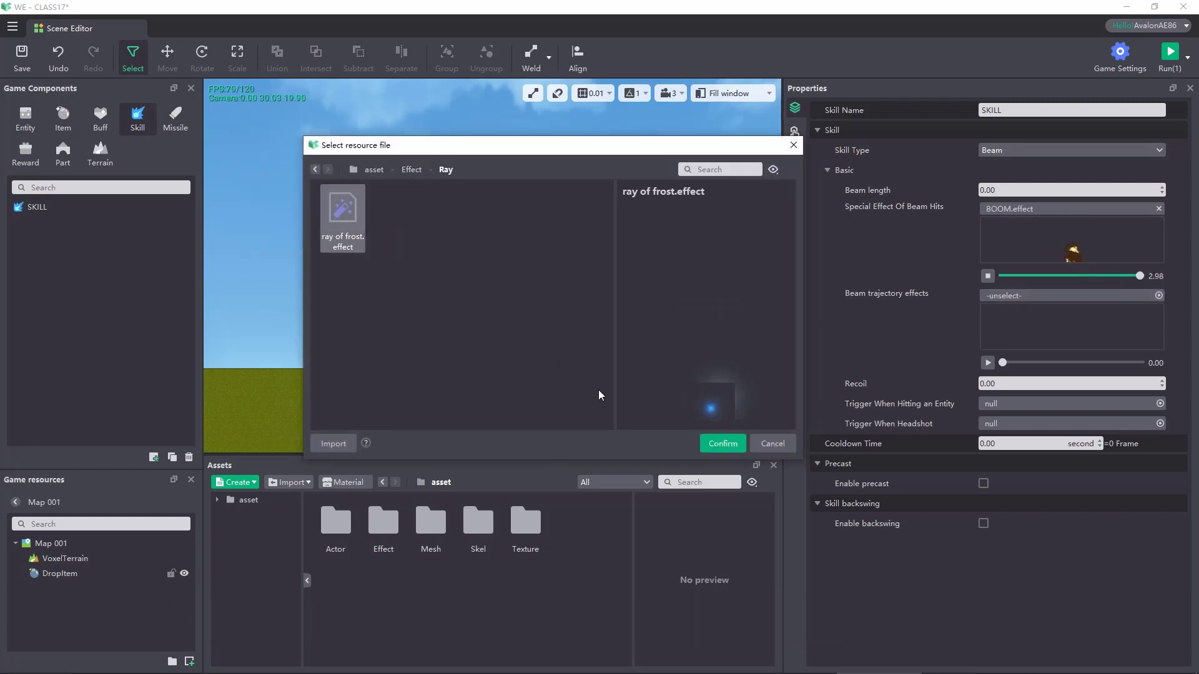
left_click(718, 444)
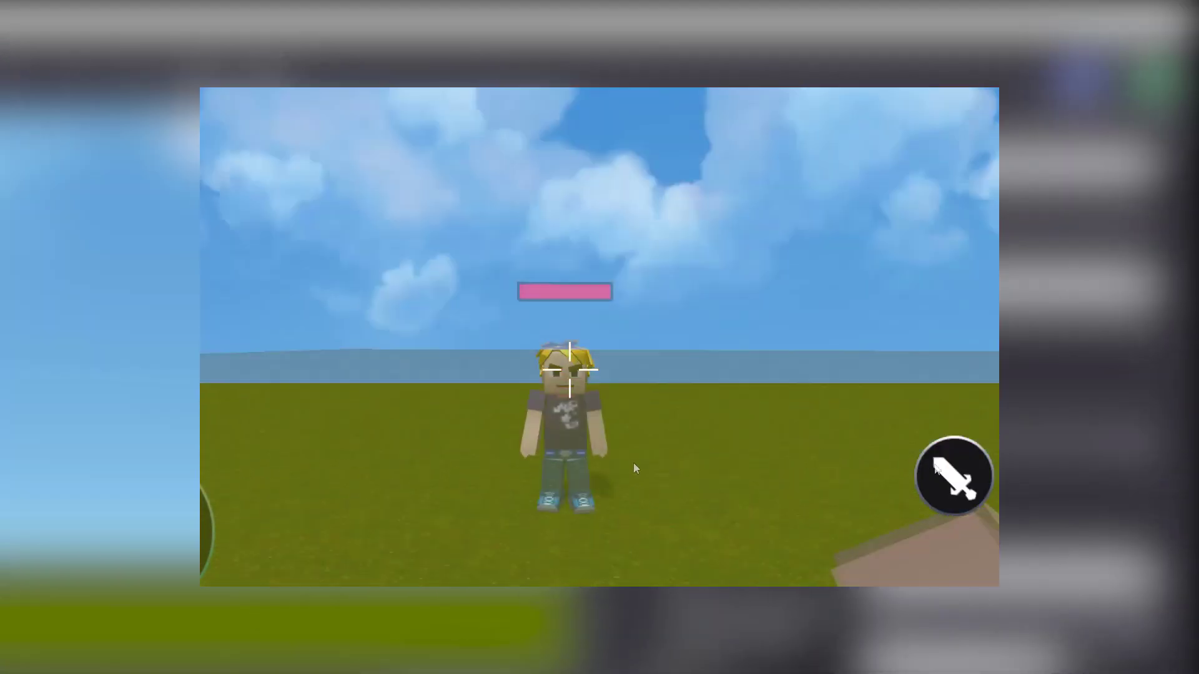
left_click(920, 473)
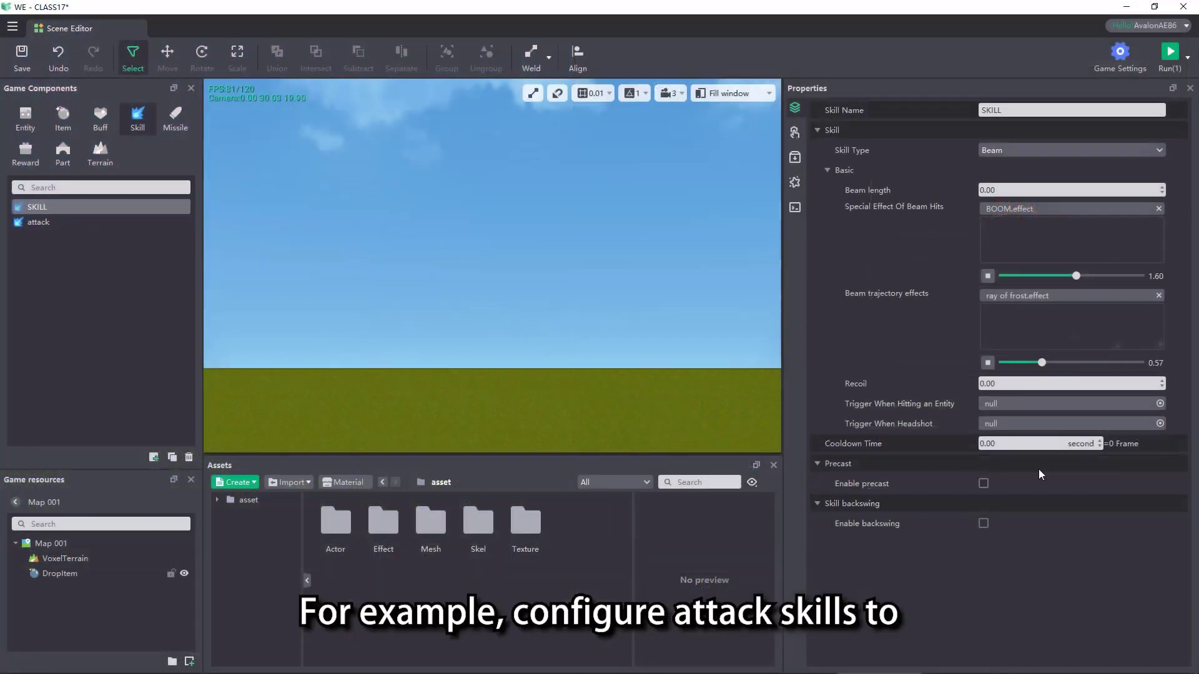
- Assign the attack skill as the trigger for both hitting an entity and headshots
left_click(1033, 405)
left_click(582, 278)
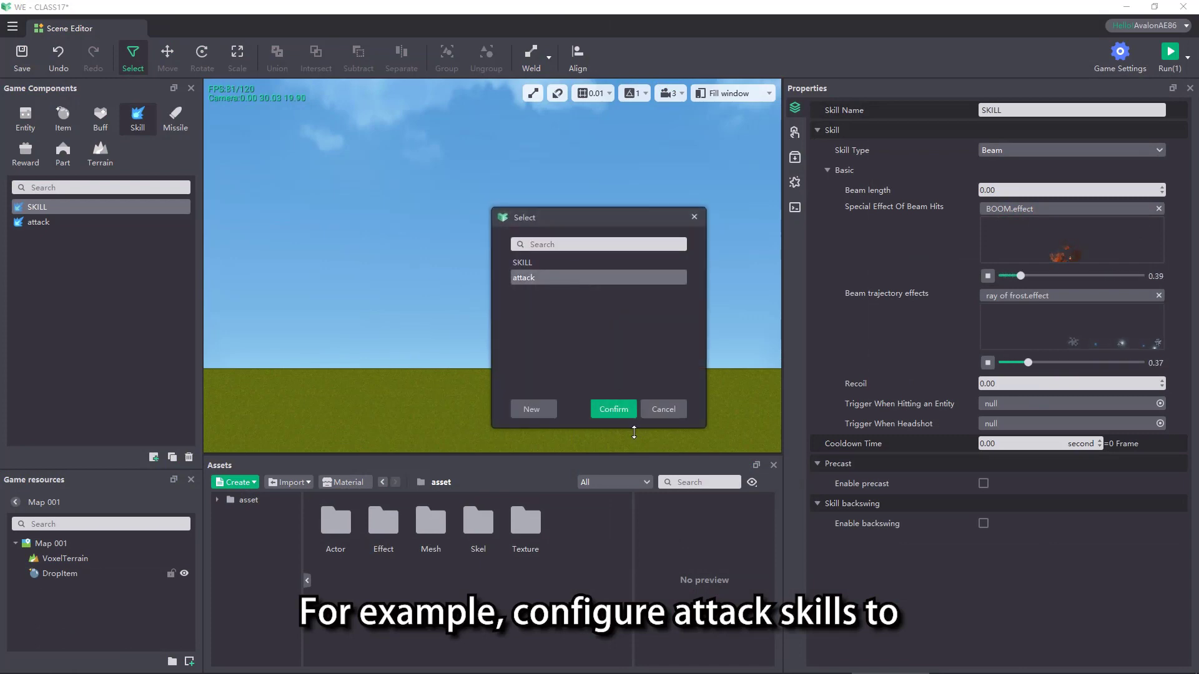
left_click(636, 413)
left_click(1024, 423)
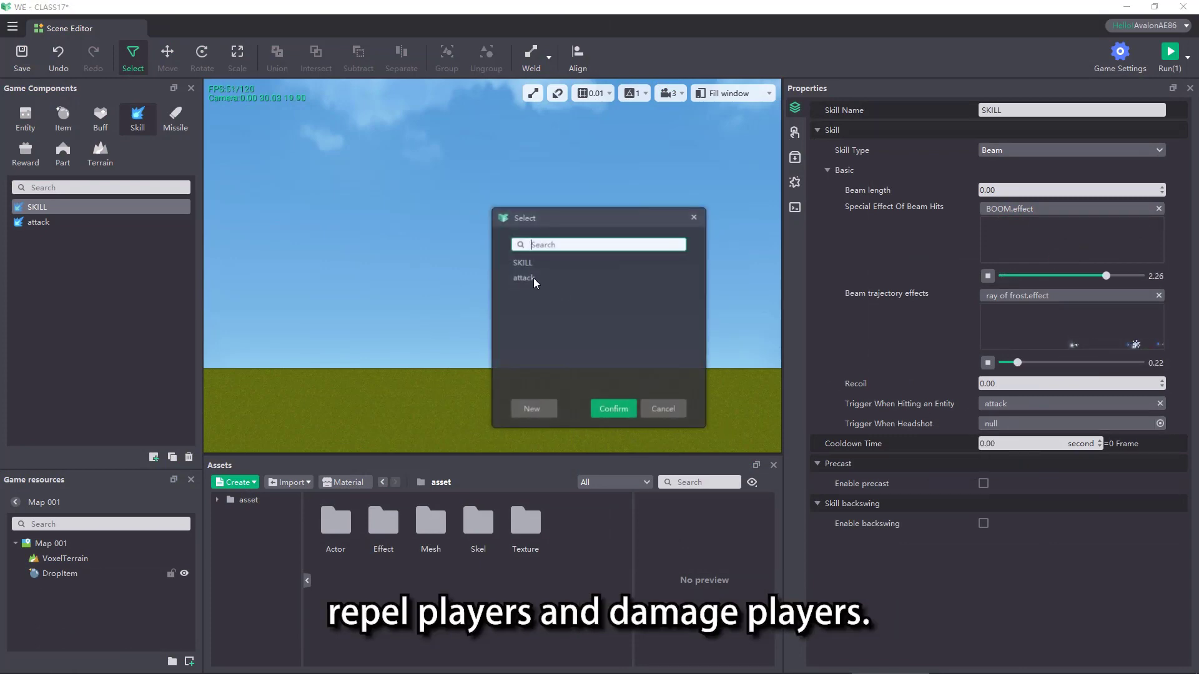
left_click(524, 277)
left_click(614, 409)
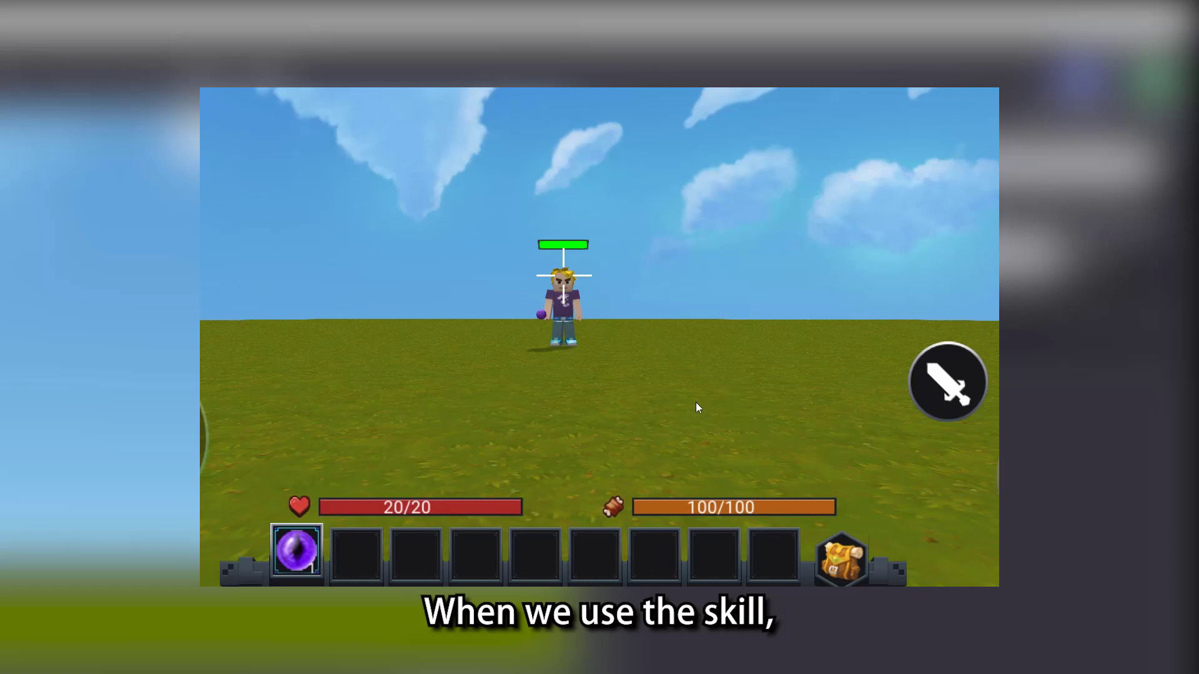
- Use the handheld item through the skill in the game and set the skill's cooldown time to 3 seconds
left_click(947, 374)
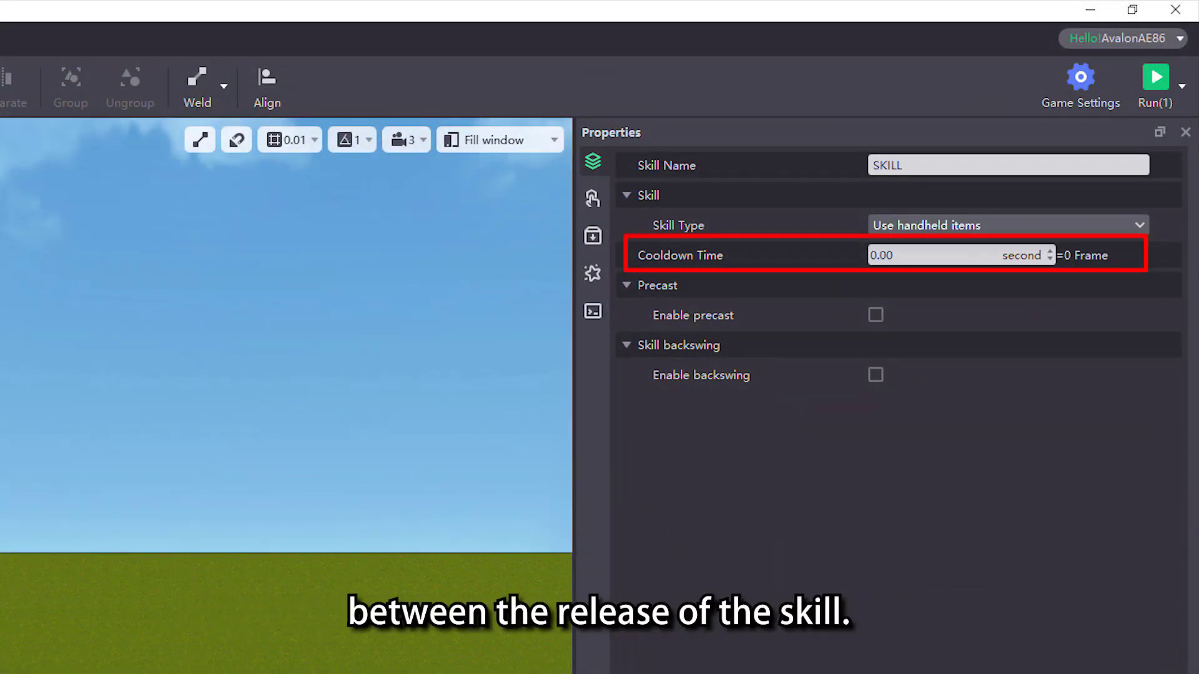
left_click(881, 255)
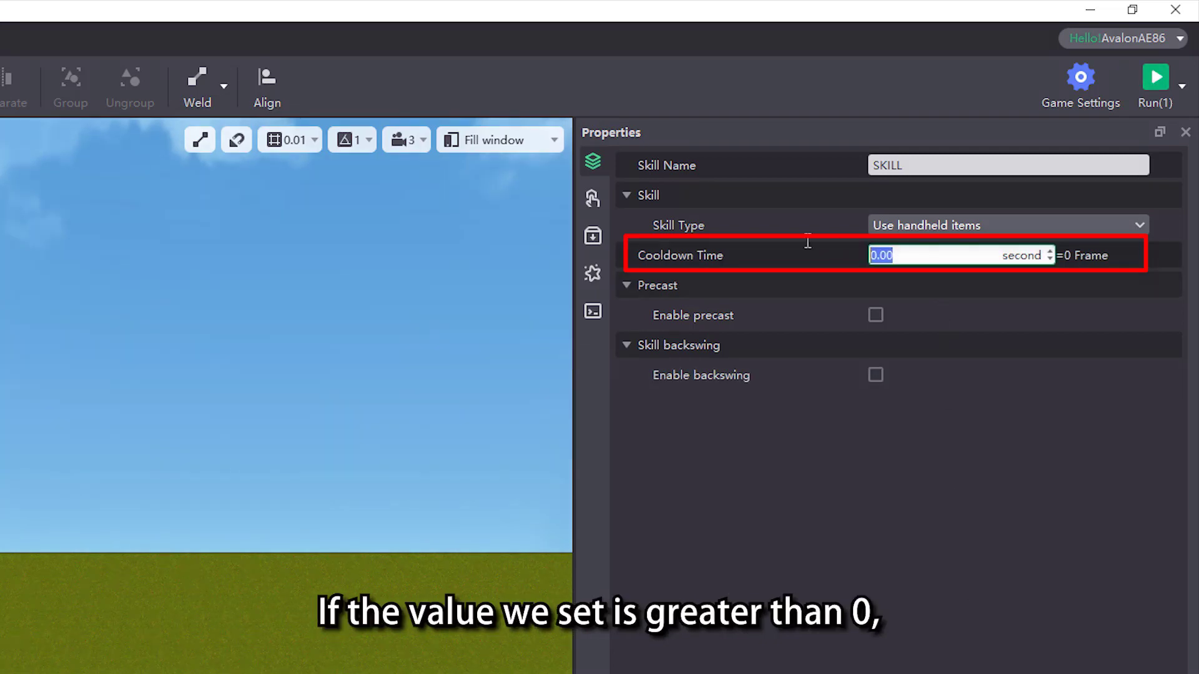
type("3")
key("Return")
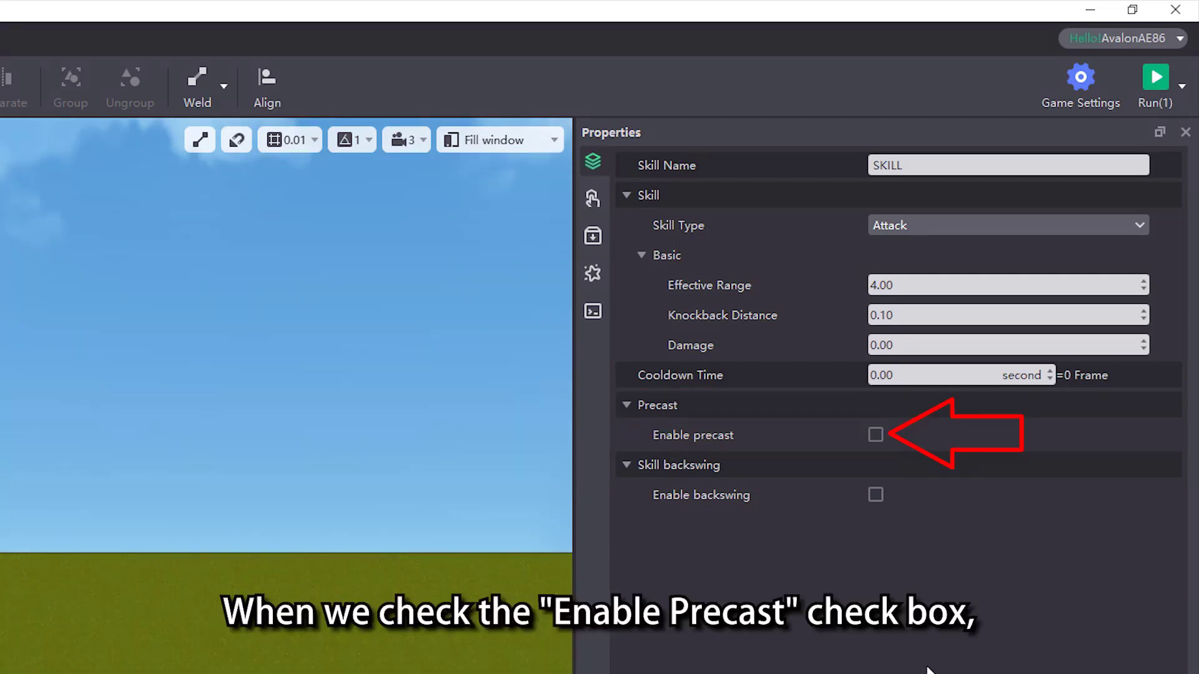
- Enable precast for the attack skill
left_click(872, 438)
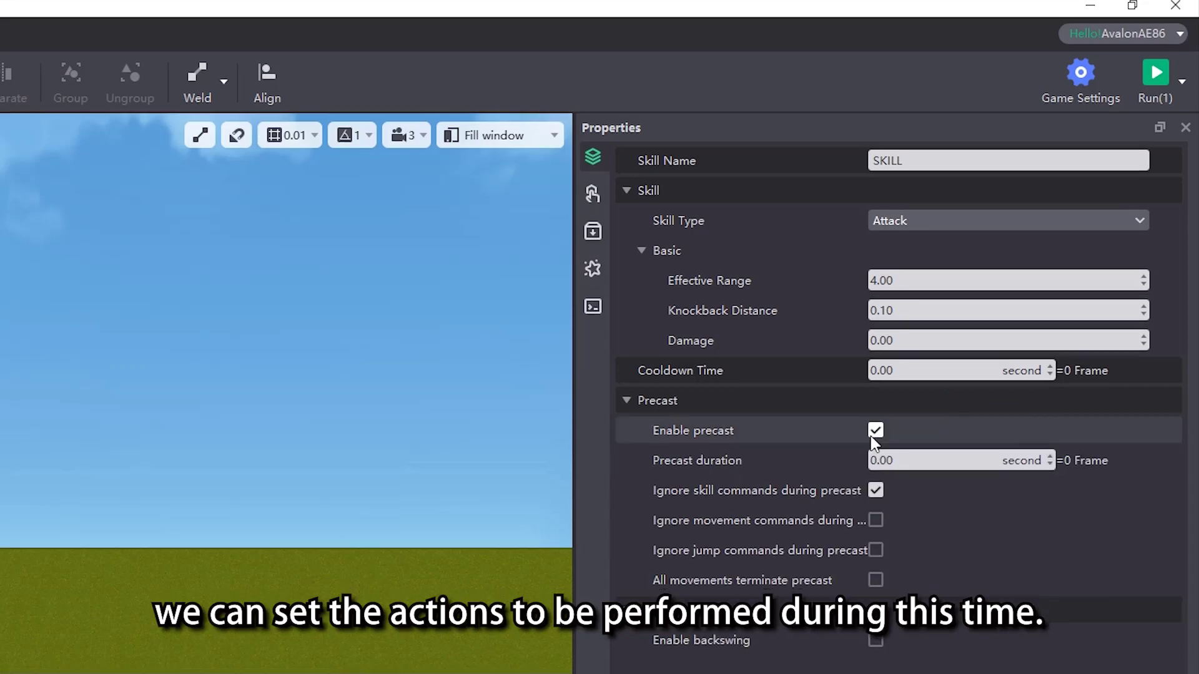